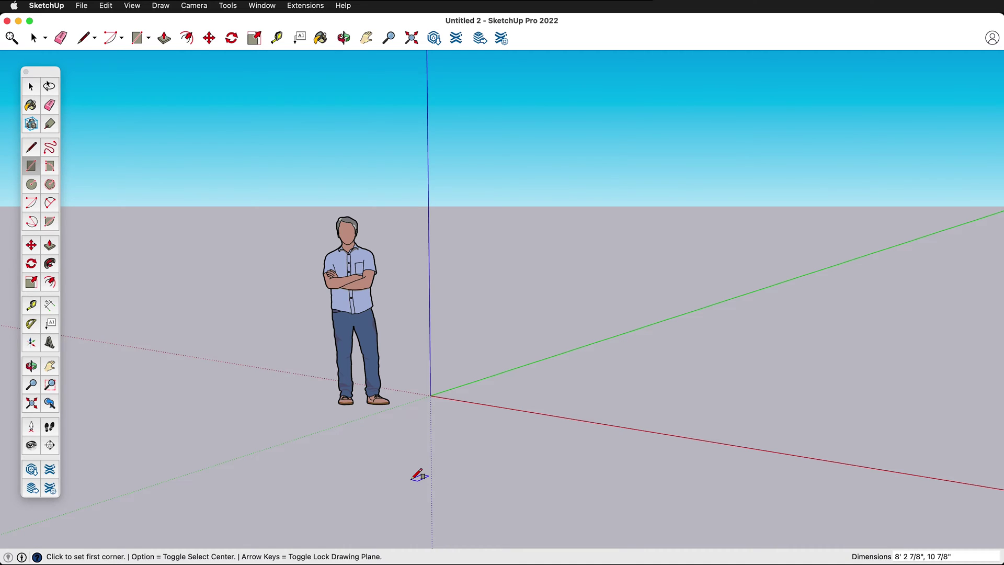
Draw a 10' by 5.5" rectangle on the ground along the red axis as the wall footprint
{"action": "key", "text": "space"}
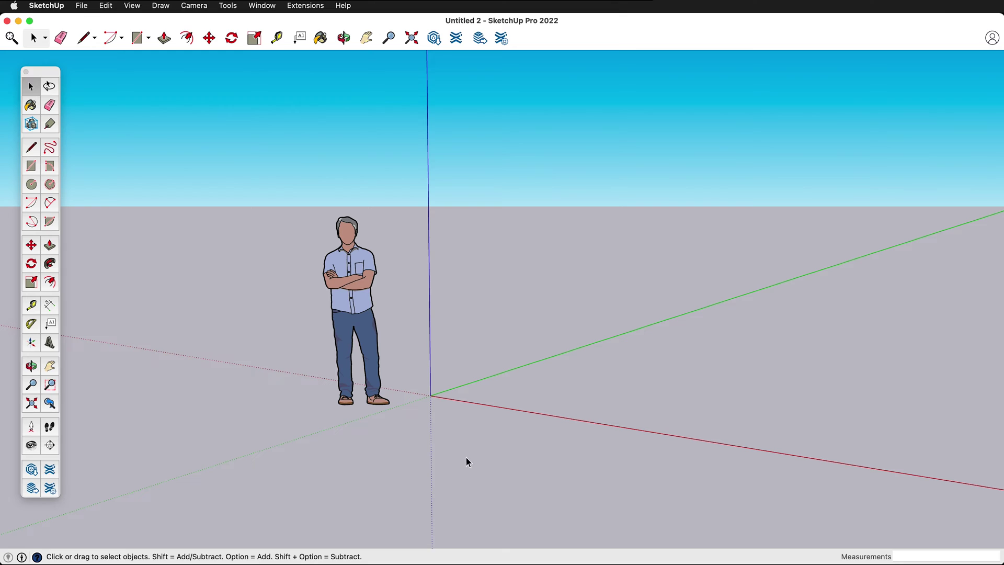
{"action": "left_click", "coordinate": [31, 166]}
{"action": "left_click", "coordinate": [516, 401]}
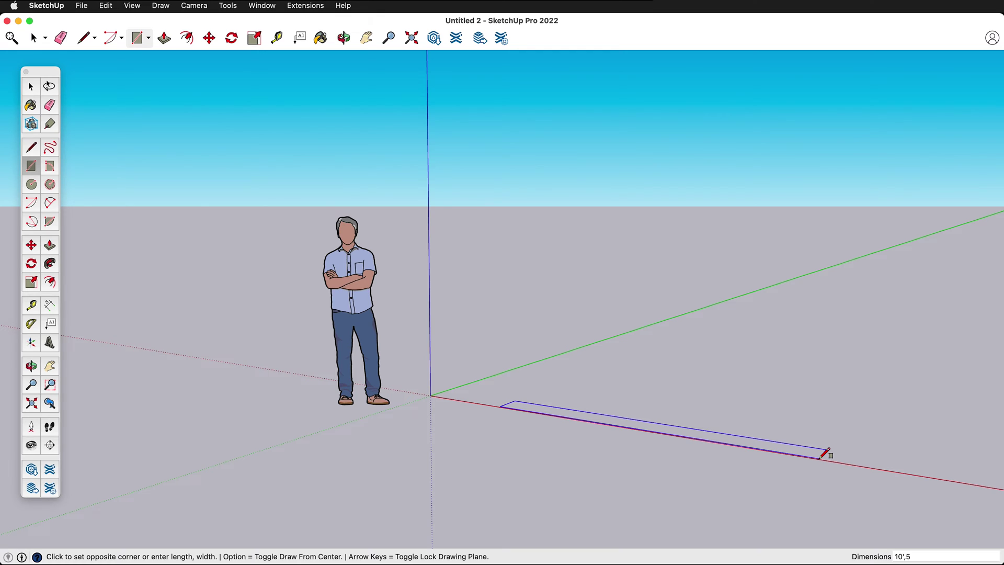
{"action": "type", "text": "5"}
{"action": "key", "text": "Return"}
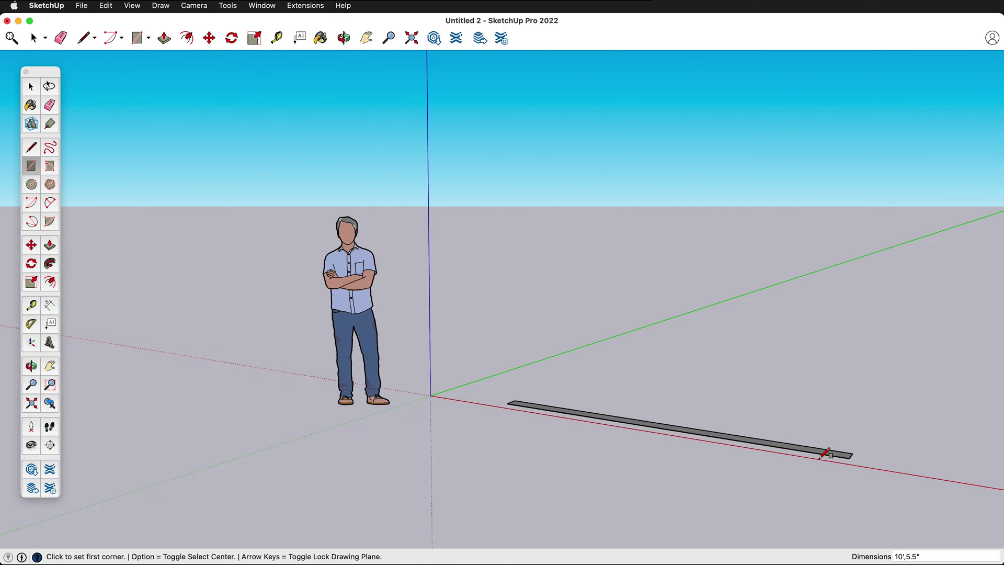
{"action": "middle_click_drag", "start_coordinate": [730, 366], "coordinate": [529, 377]}
{"action": "scroll", "coordinate": [502, 374], "scroll_direction": "up", "scroll_amount": 5}
{"action": "scroll", "coordinate": [497, 374], "scroll_direction": "down", "scroll_amount": 3}
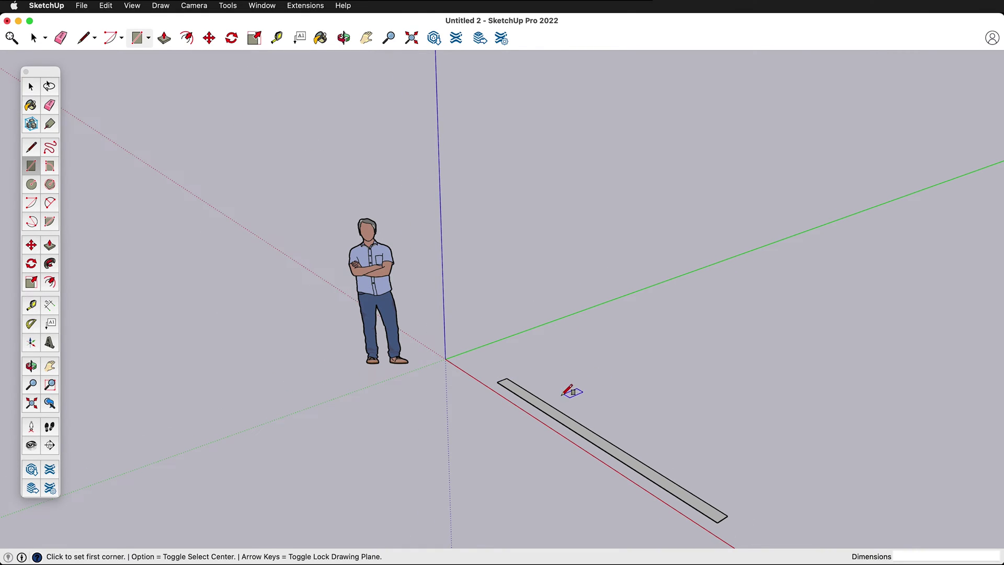
Push/Pull the thin footprint face up 9' to form the wall
{"action": "key", "text": "p"}
{"action": "left_click", "coordinate": [547, 409]}
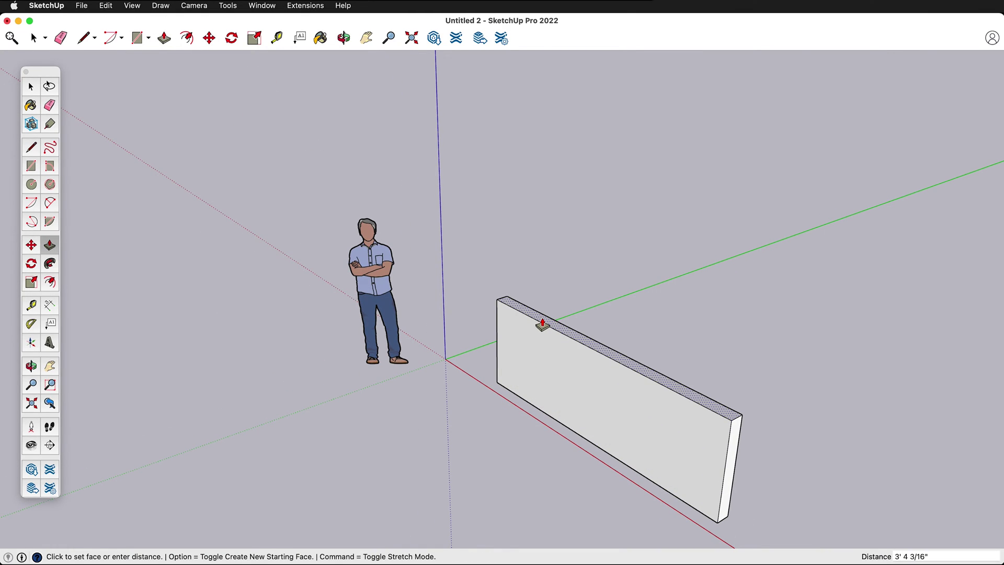
{"action": "type", "text": "9'"}
{"action": "key", "text": "Return"}
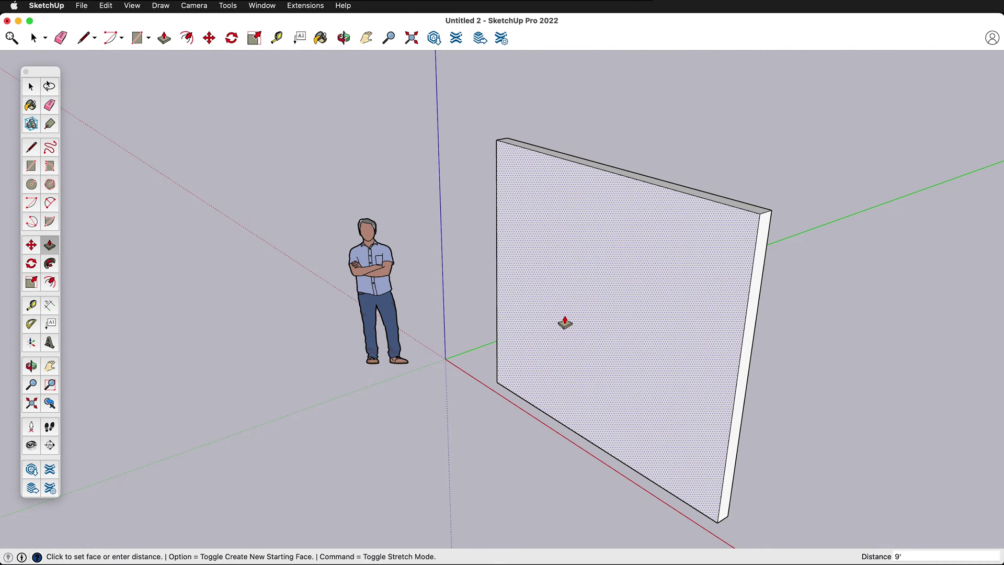
Undo a stray front-face extrusion, then set the window rectangle's first corner on the wall
{"action": "left_click", "coordinate": [616, 278]}
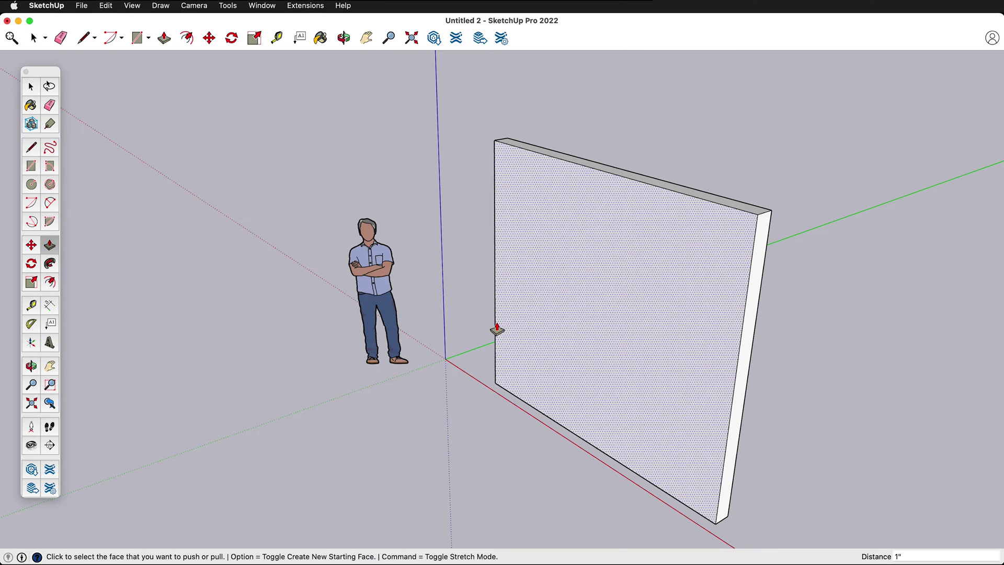
{"action": "left_click", "coordinate": [621, 306]}
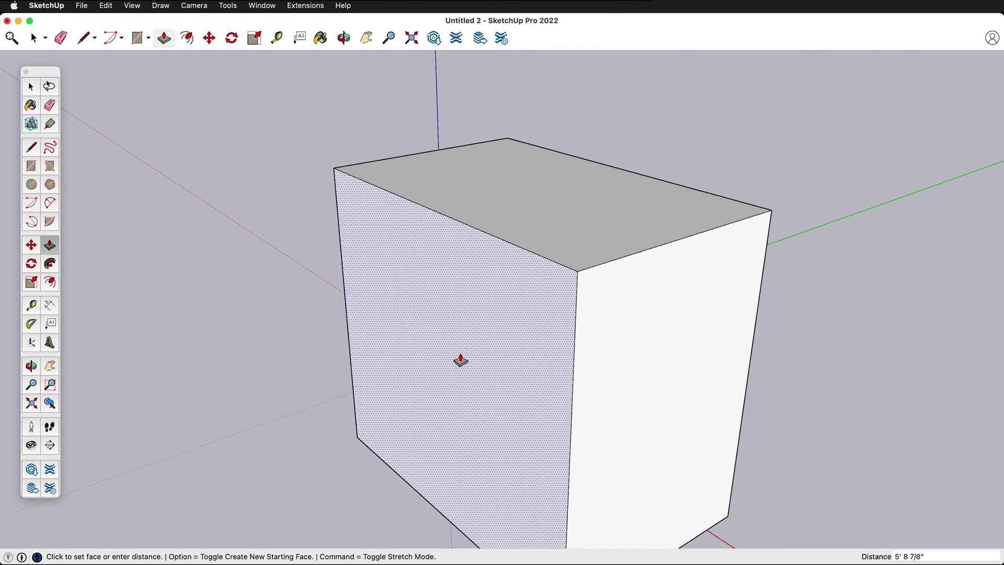
{"action": "left_click", "coordinate": [556, 332]}
{"action": "key", "text": "super+z"}
{"action": "key", "text": "super+z"}
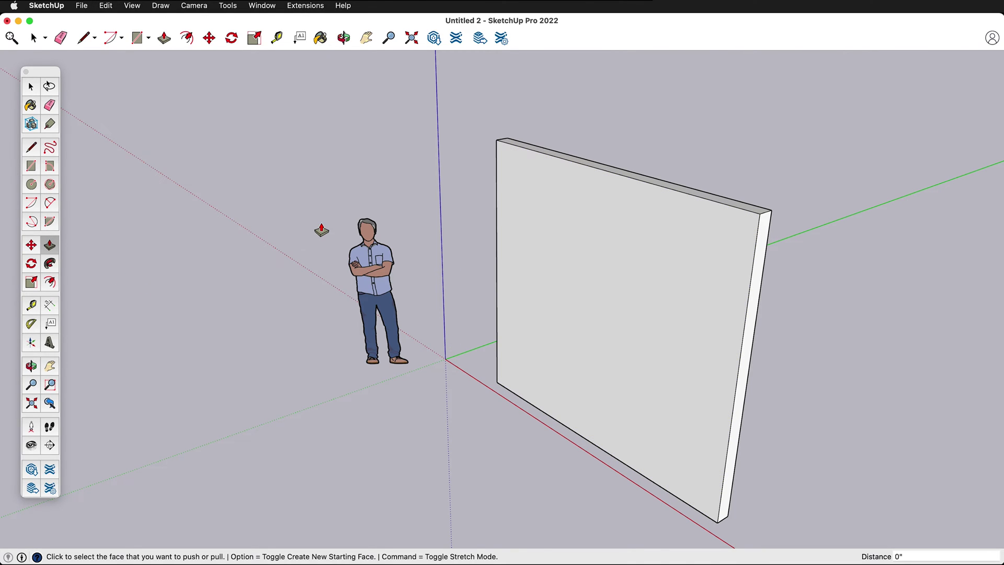
{"action": "key", "text": "r"}
{"action": "left_click", "coordinate": [573, 235]}
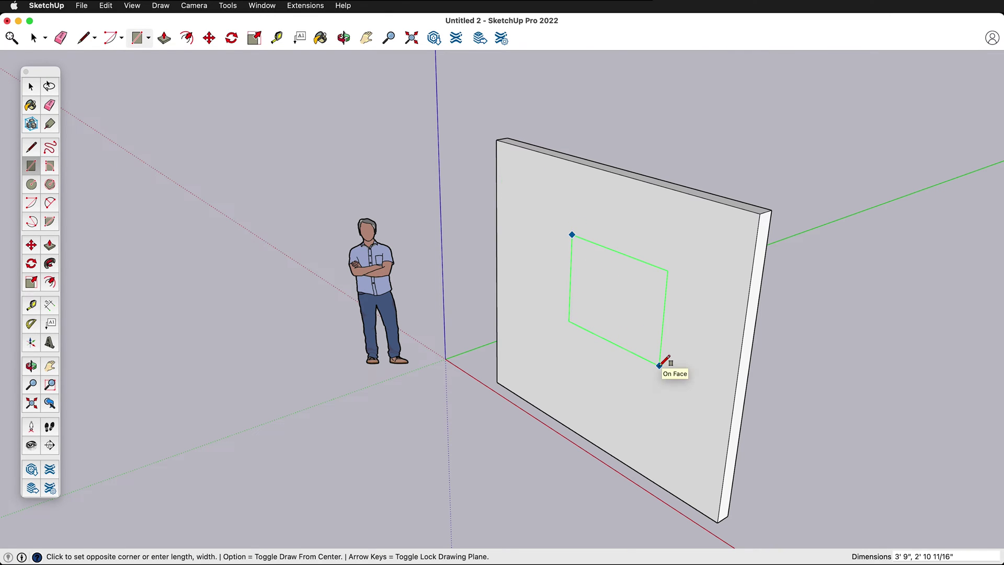
Draw a 2' by 2' window square on the wall and push it through
{"action": "type", "text": "2',2"}
{"action": "key", "text": "Return"}
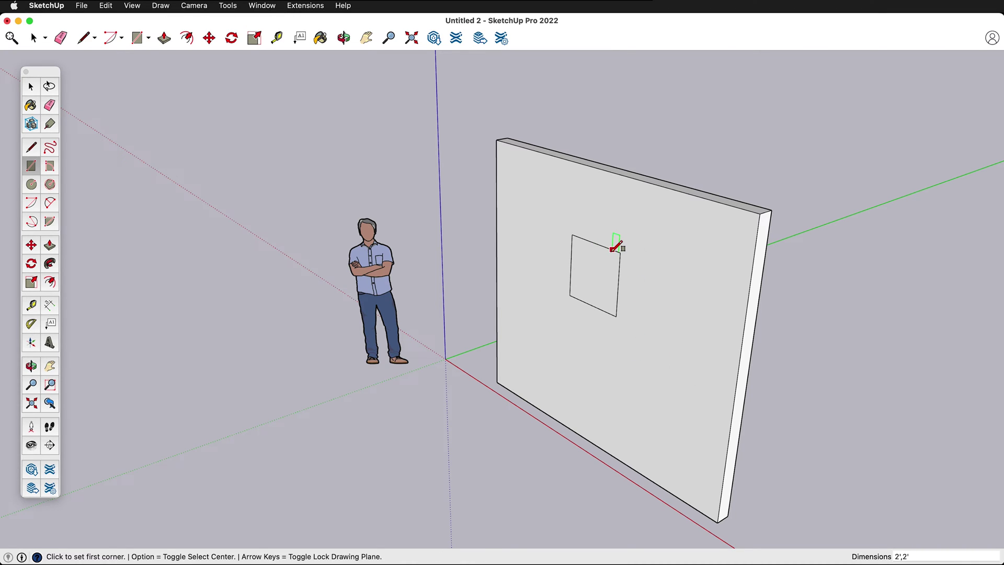
{"action": "key", "text": "p"}
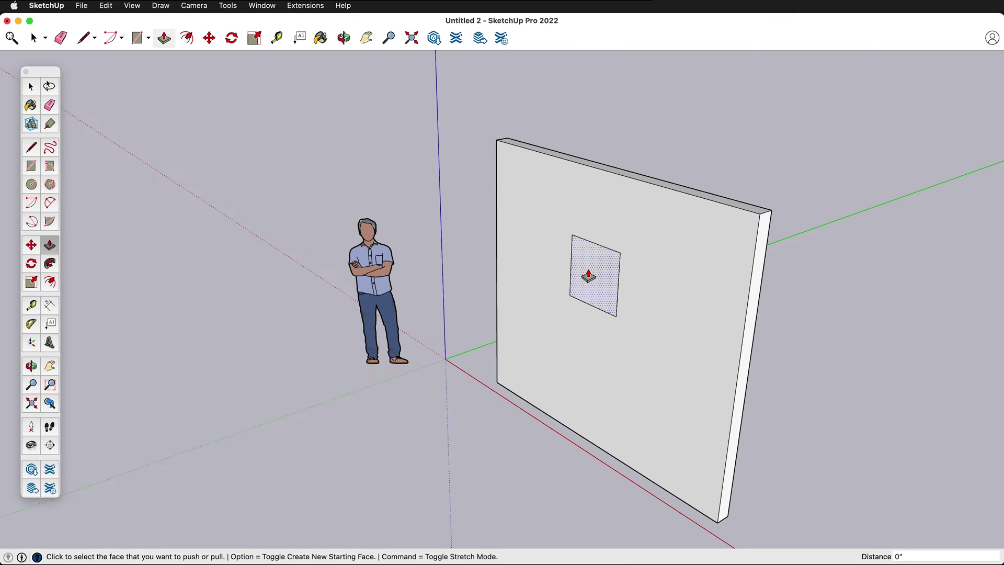
{"action": "left_click", "coordinate": [593, 276]}
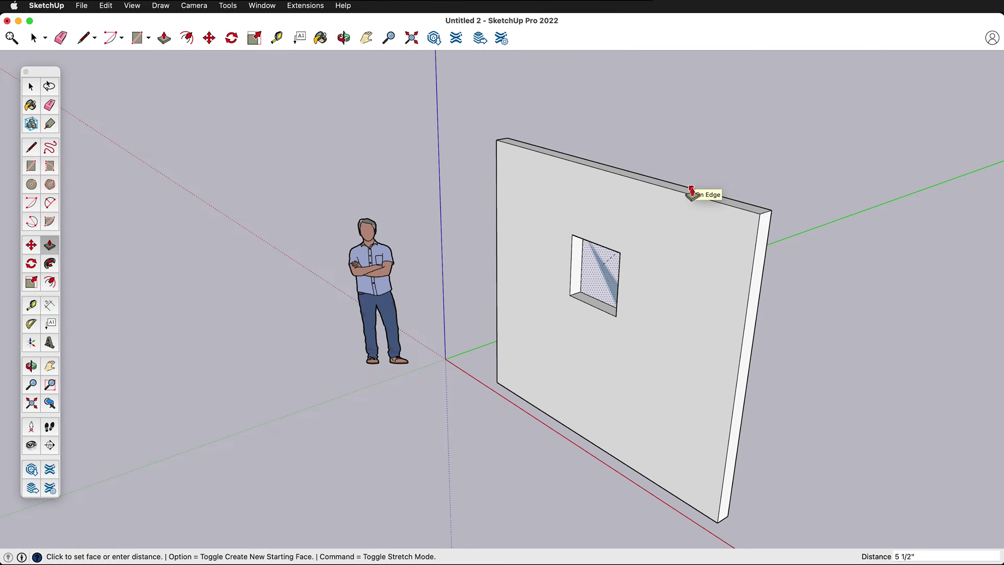
{"action": "left_click", "coordinate": [691, 193]}
{"action": "middle_click_drag", "start_coordinate": [704, 347], "coordinate": [504, 351]}
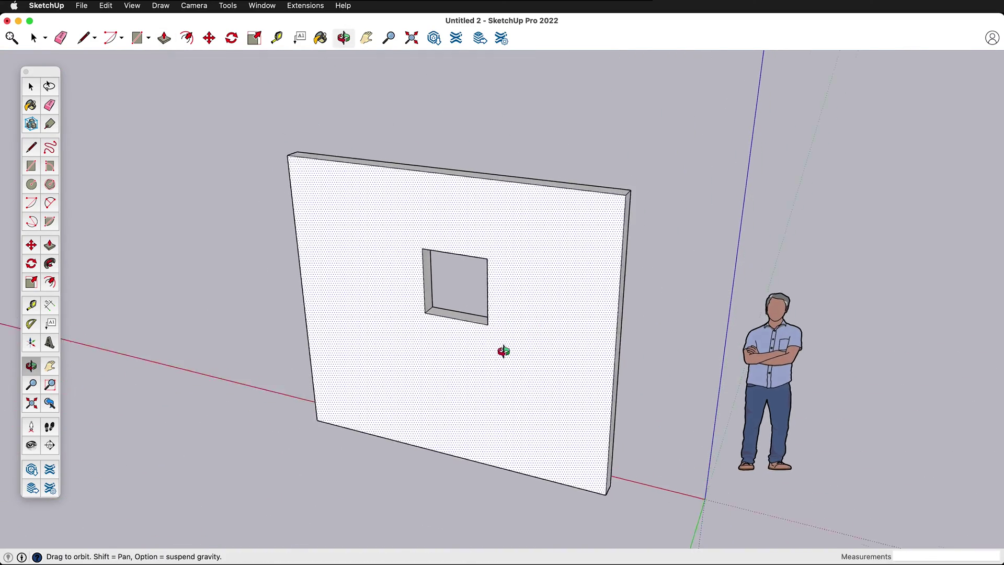
{"action": "scroll", "coordinate": [455, 319], "scroll_direction": "up", "scroll_amount": 5}
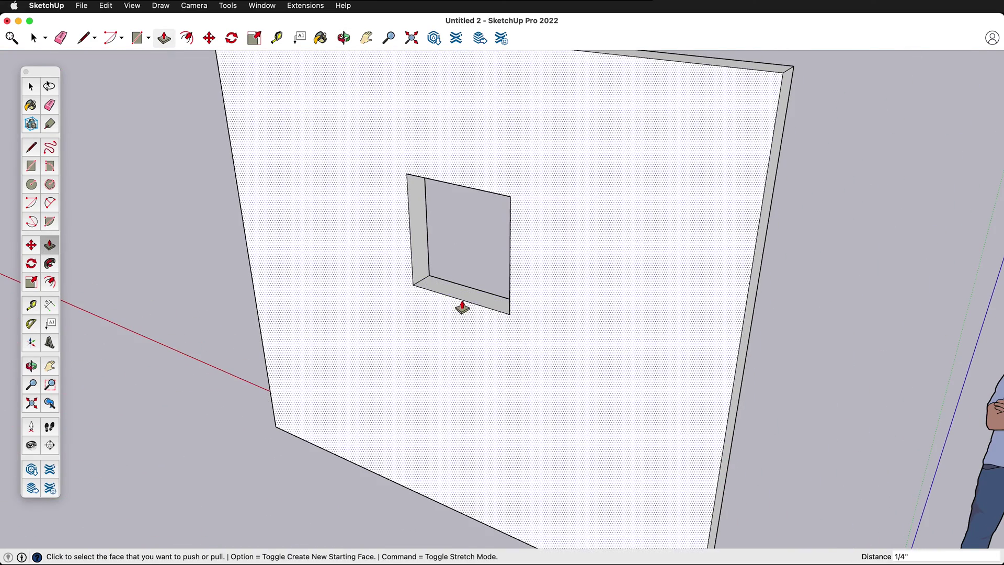
Push the sill down and move the left and right jambs to resize the opening
{"action": "left_click", "coordinate": [462, 307]}
{"action": "left_click", "coordinate": [470, 385]}
{"action": "left_click", "coordinate": [428, 285]}
{"action": "left_click", "coordinate": [370, 273]}
{"action": "middle_click_drag", "start_coordinate": [574, 276], "coordinate": [805, 341]}
{"action": "left_click", "coordinate": [545, 298]}
{"action": "left_click", "coordinate": [588, 286]}
{"action": "scroll", "coordinate": [605, 347], "scroll_direction": "down", "scroll_amount": 5}
Narrow the window opening by pushing the right jamb 2' 1 1/4" to the left
{"action": "middle_click_drag", "start_coordinate": [605, 347], "coordinate": [677, 406]}
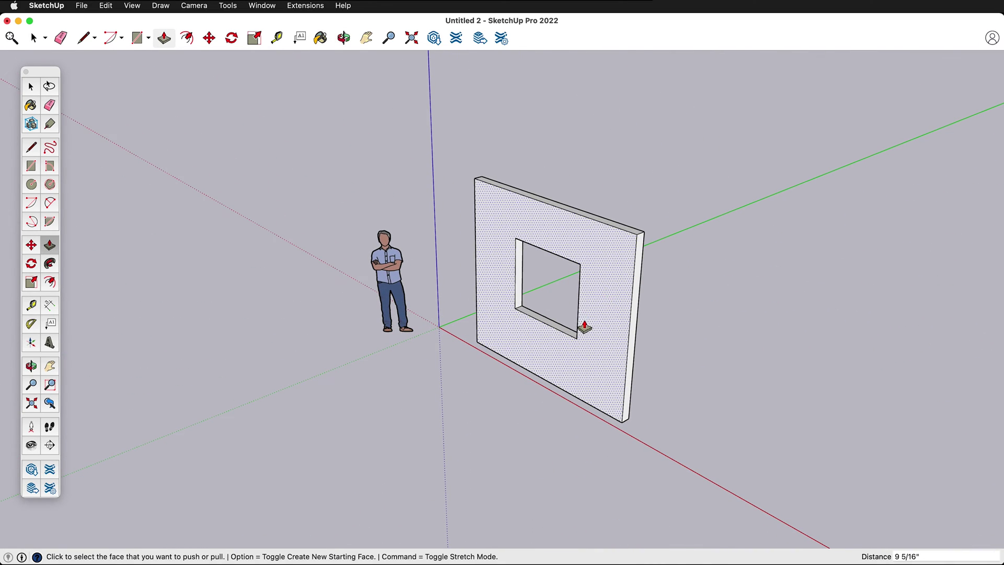
{"action": "middle_click_drag", "start_coordinate": [585, 327], "coordinate": [802, 325]}
{"action": "scroll", "coordinate": [547, 267], "scroll_direction": "up", "scroll_amount": 3}
{"action": "middle_click_drag", "start_coordinate": [595, 309], "coordinate": [690, 296]}
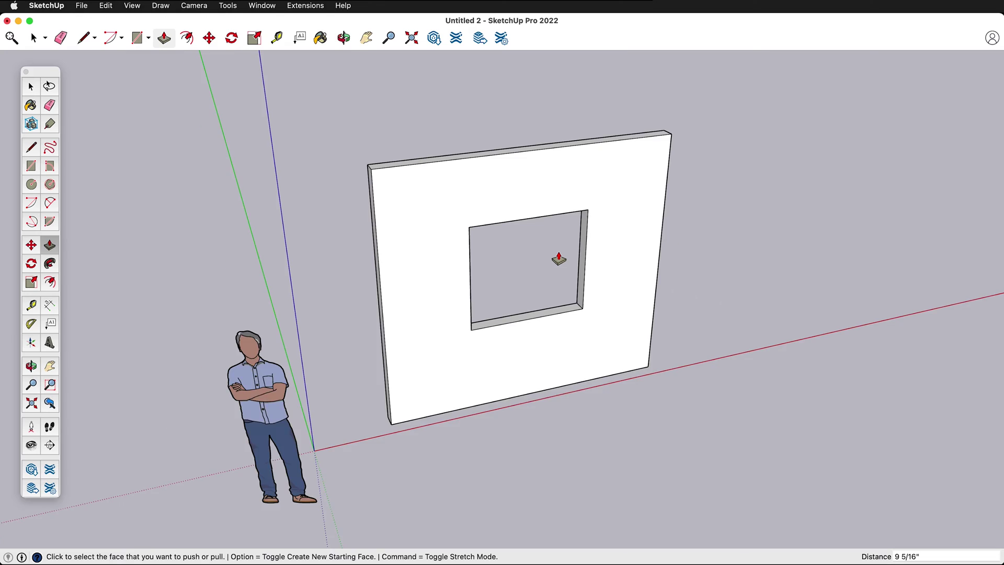
{"action": "scroll", "coordinate": [559, 259], "scroll_direction": "up", "scroll_amount": 3}
{"action": "left_click", "coordinate": [594, 254]}
{"action": "left_click", "coordinate": [501, 289]}
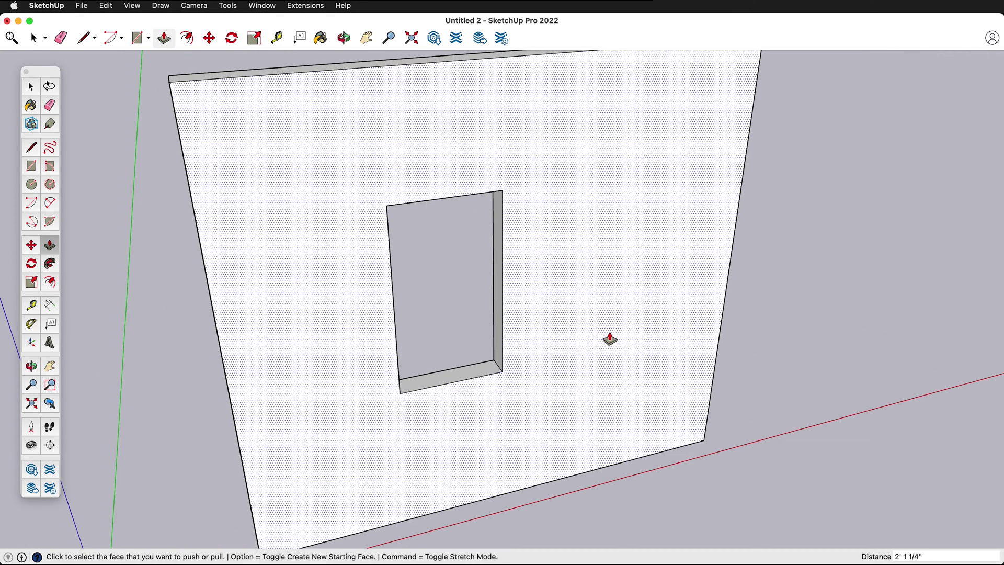
{"action": "scroll", "coordinate": [609, 339], "scroll_direction": "down", "scroll_amount": 5}
{"action": "middle_click_drag", "start_coordinate": [601, 343], "coordinate": [294, 304]}
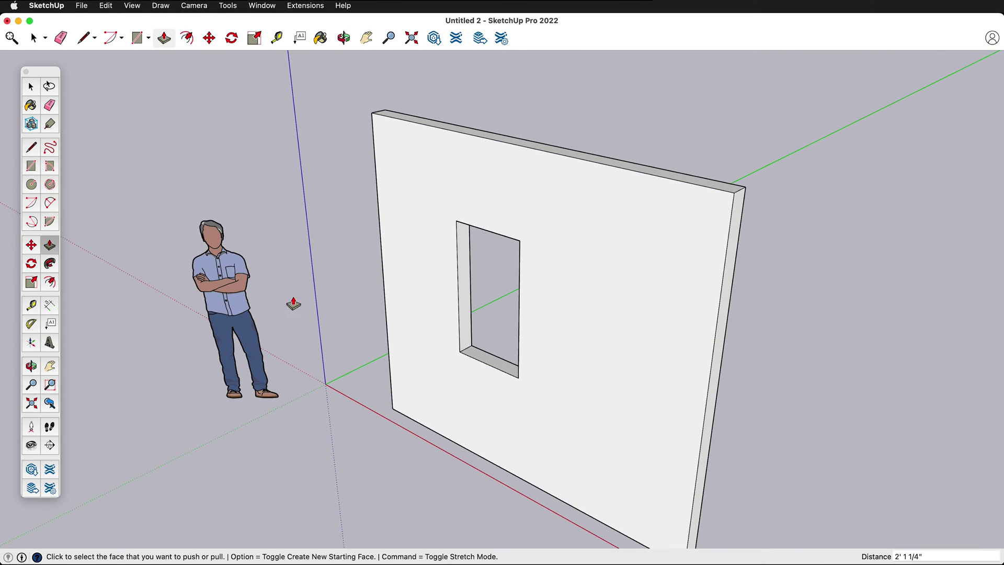
{"action": "left_click", "coordinate": [31, 165]}
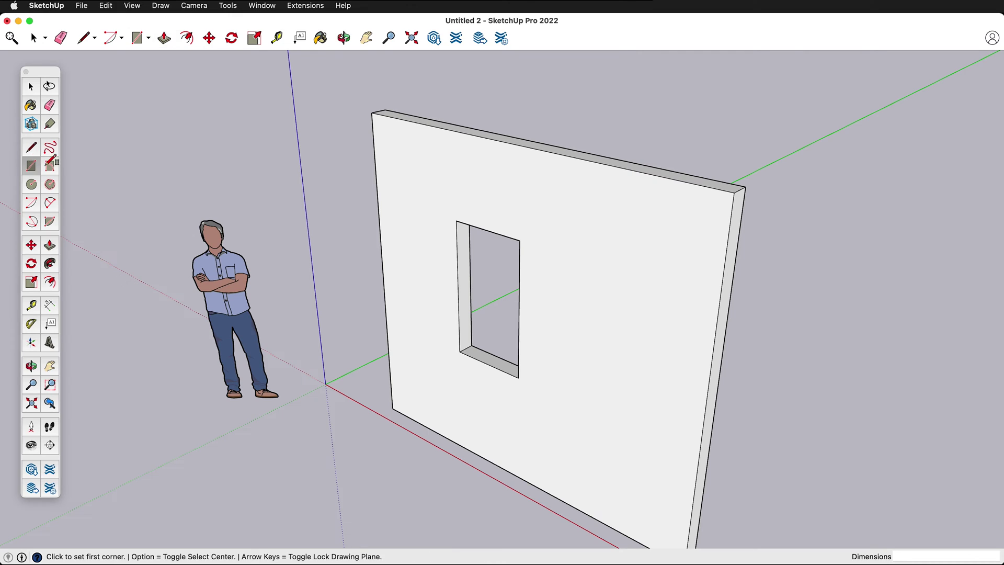
Draw a roughly 3' by 5' 11" door rectangle up from the wall's bottom edge, right of the window
{"action": "scroll", "coordinate": [474, 345], "scroll_direction": "down", "scroll_amount": 2}
{"action": "scroll", "coordinate": [575, 484], "scroll_direction": "up", "scroll_amount": 4}
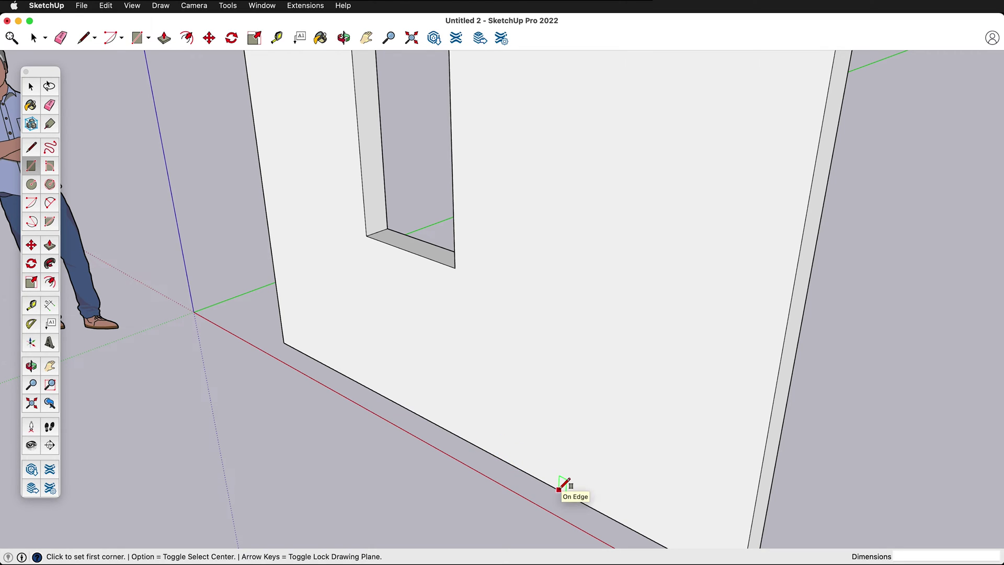
{"action": "left_click", "coordinate": [515, 466]}
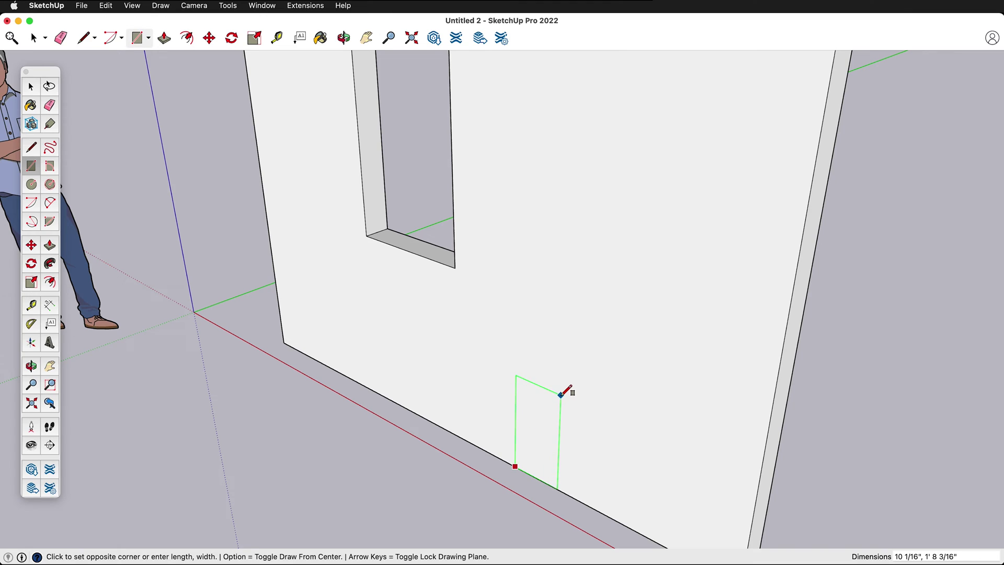
{"action": "scroll", "coordinate": [559, 354], "scroll_direction": "down", "scroll_amount": 3}
{"action": "scroll", "coordinate": [555, 358], "scroll_direction": "down", "scroll_amount": 1}
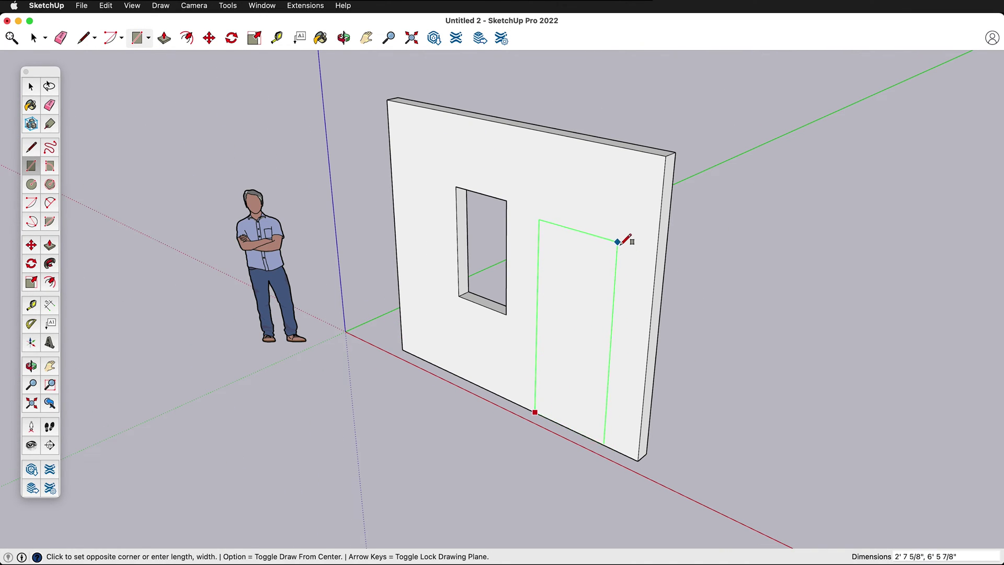
{"action": "left_click", "coordinate": [629, 268]}
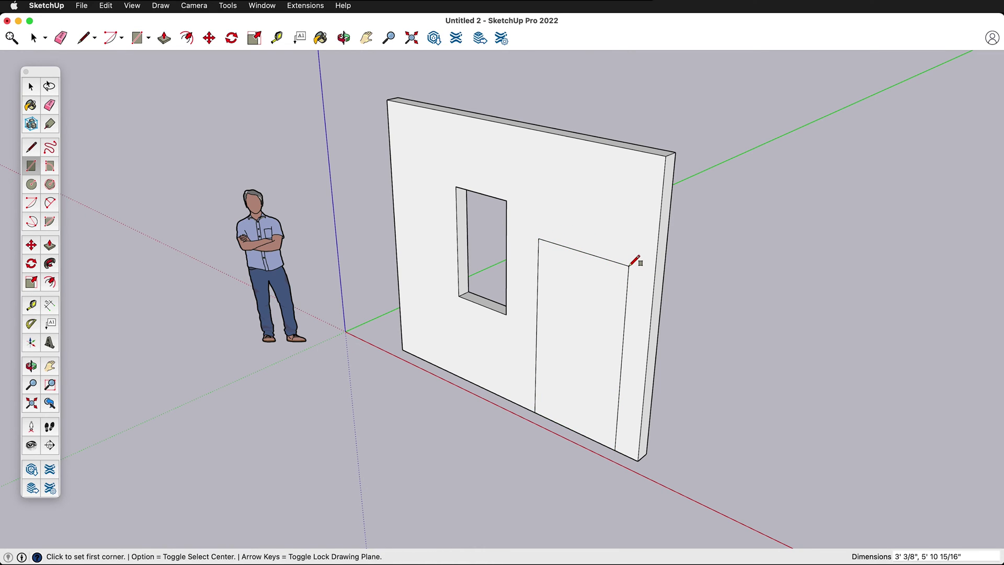
{"action": "key", "text": "p"}
{"action": "left_click", "coordinate": [573, 319]}
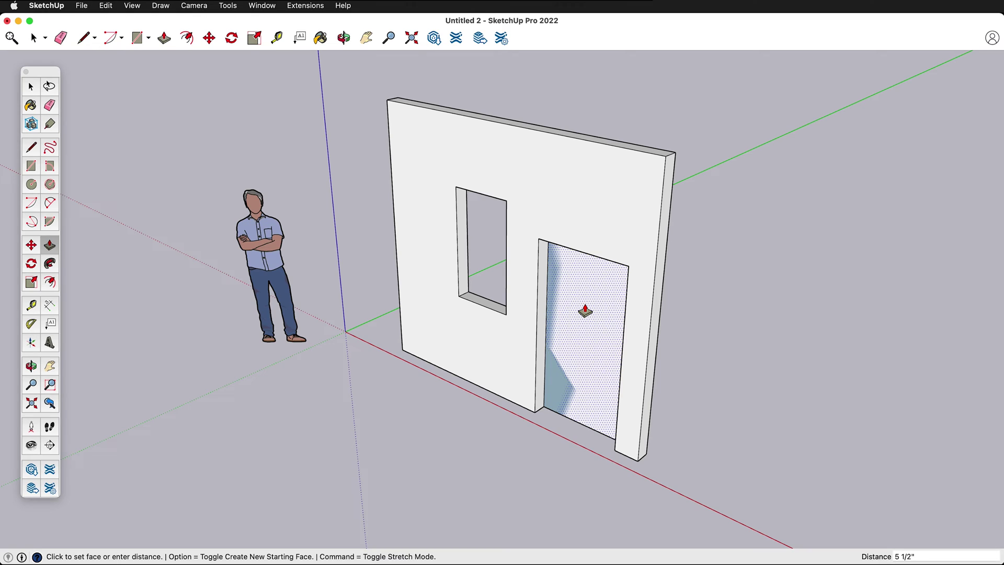
Push the door face back to the wall's rear face to cut a full-height doorway
{"action": "left_click", "coordinate": [671, 154]}
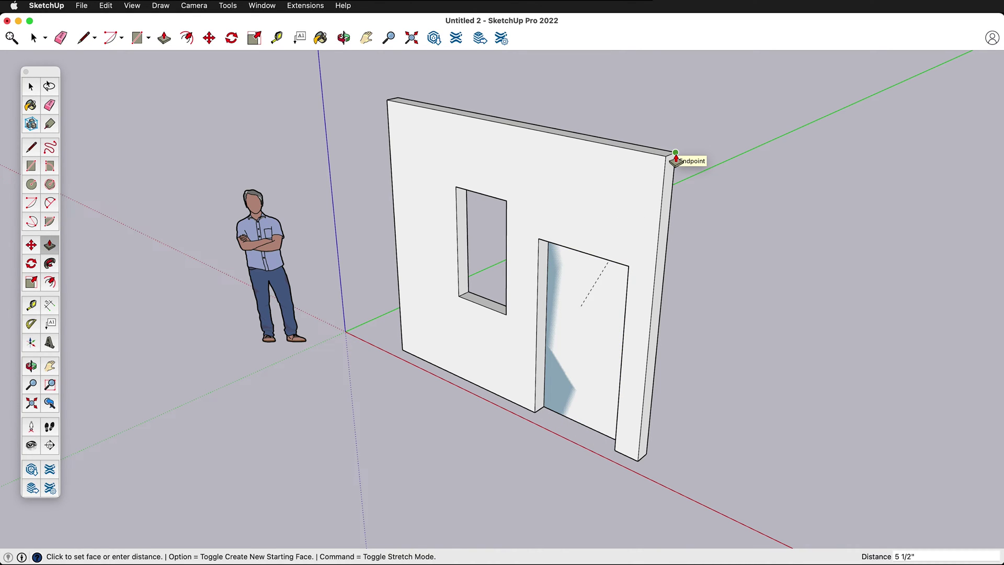
{"action": "left_click", "coordinate": [596, 304]}
{"action": "middle_click_drag", "start_coordinate": [548, 340], "coordinate": [607, 356]}
{"action": "scroll", "coordinate": [606, 357], "scroll_direction": "up", "scroll_amount": 10}
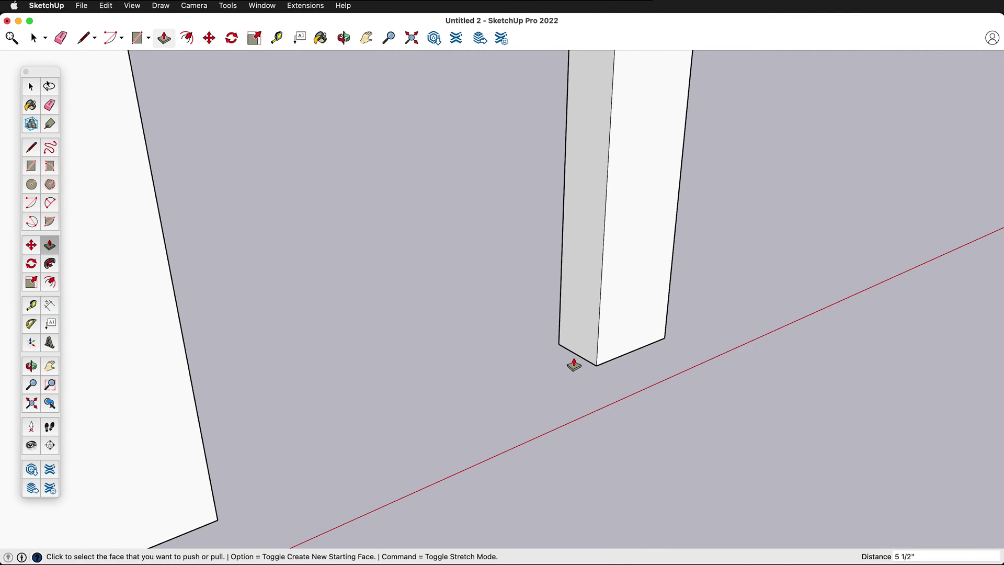
{"action": "scroll", "coordinate": [558, 355], "scroll_direction": "down", "scroll_amount": 10}
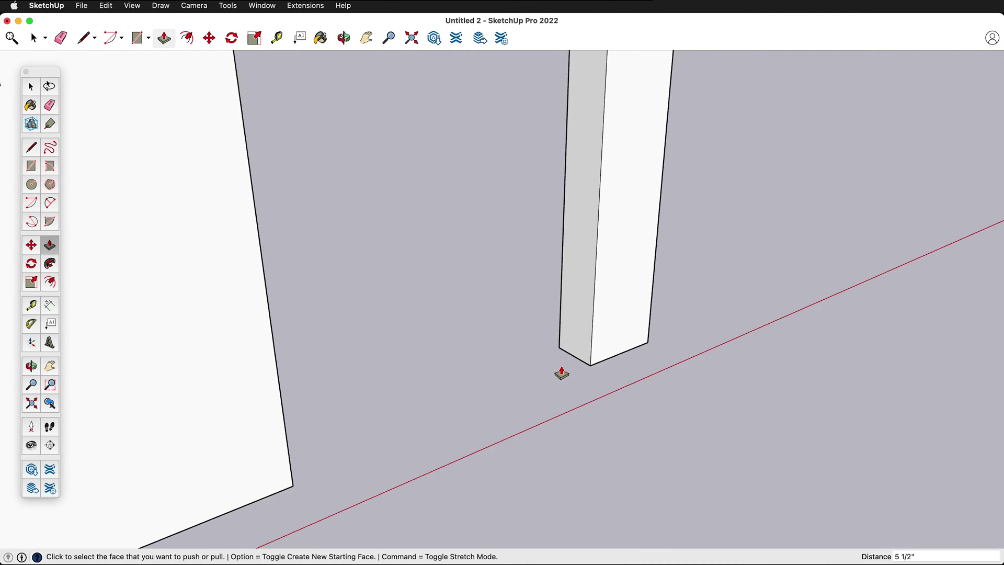
{"action": "middle_click_drag", "start_coordinate": [618, 311], "coordinate": [410, 366]}
{"action": "scroll", "coordinate": [384, 342], "scroll_direction": "down", "scroll_amount": 10}
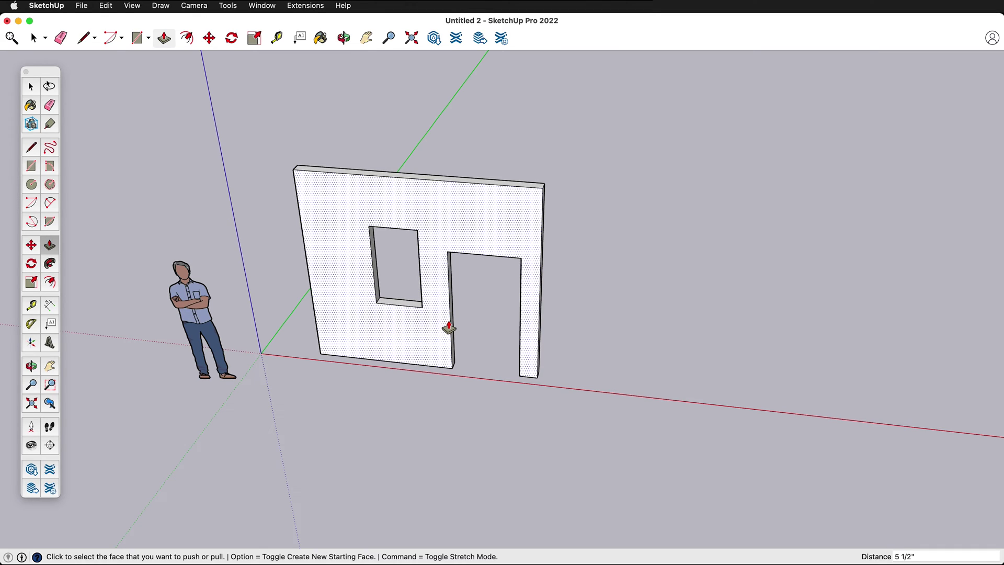
Triple-click the wall to select all its geometry and make it a group
{"action": "key", "text": "space"}
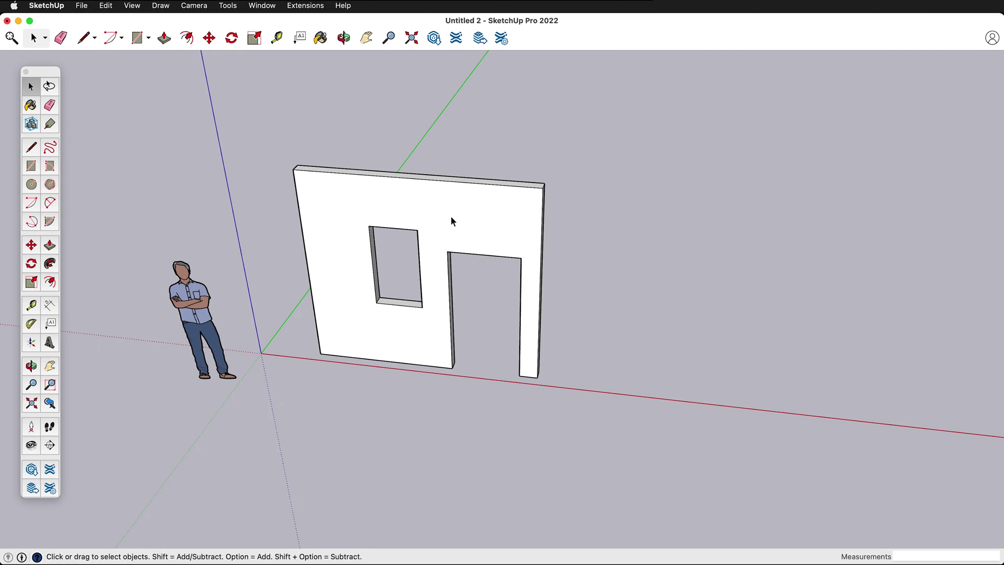
{"action": "triple_click", "coordinate": [450, 215]}
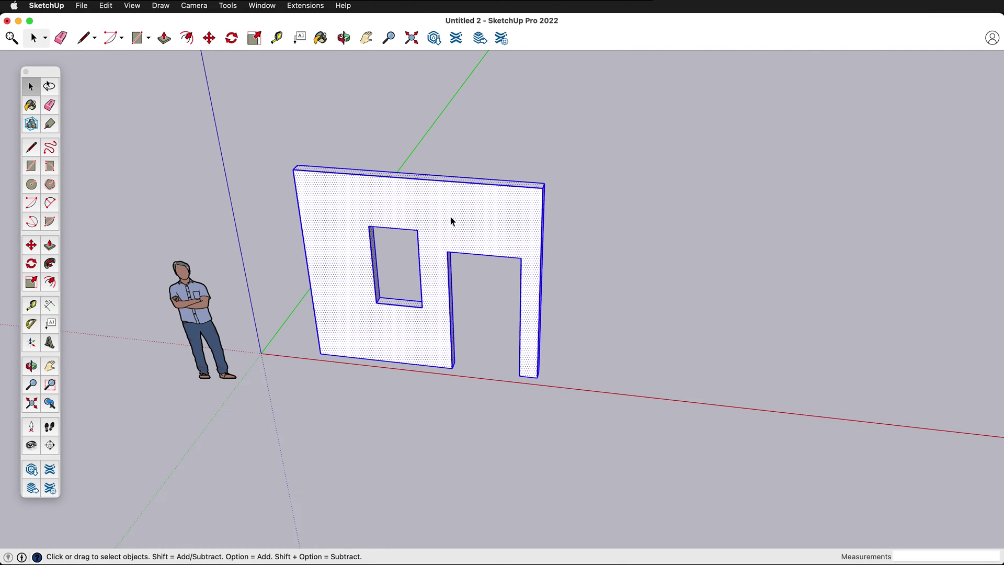
{"action": "key", "text": "super+g"}
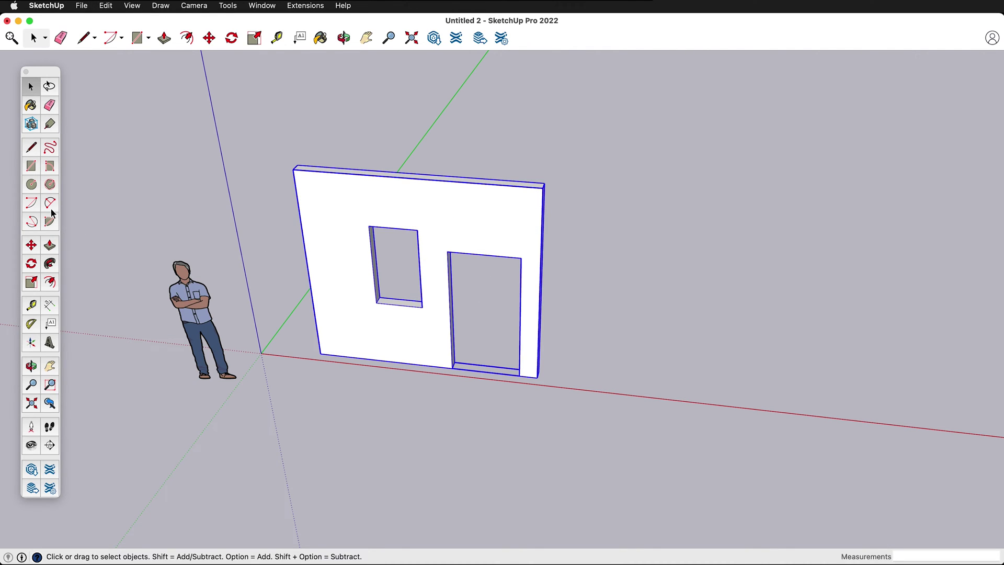
Draw a thin rectangular strip across the doorway floor
{"action": "left_click", "coordinate": [30, 166]}
{"action": "scroll", "coordinate": [520, 406], "scroll_direction": "up", "scroll_amount": 6}
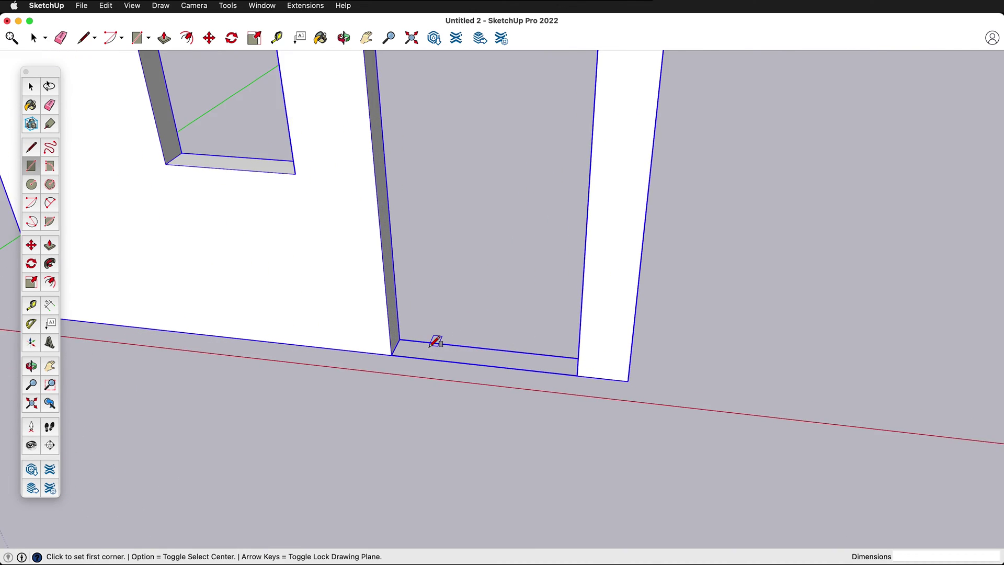
{"action": "scroll", "coordinate": [436, 342], "scroll_direction": "up", "scroll_amount": 3}
{"action": "left_click", "coordinate": [364, 336]}
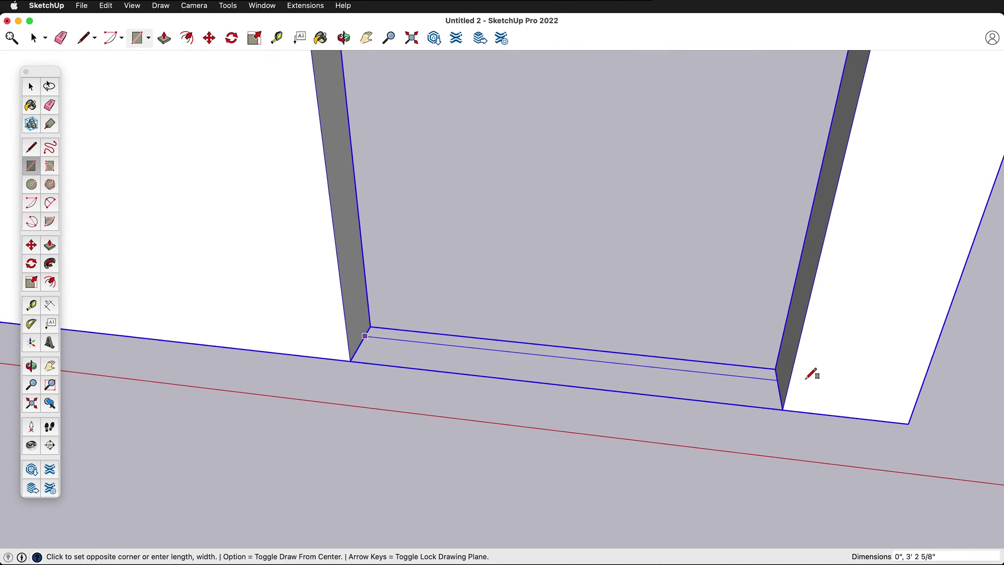
{"action": "left_click", "coordinate": [782, 388]}
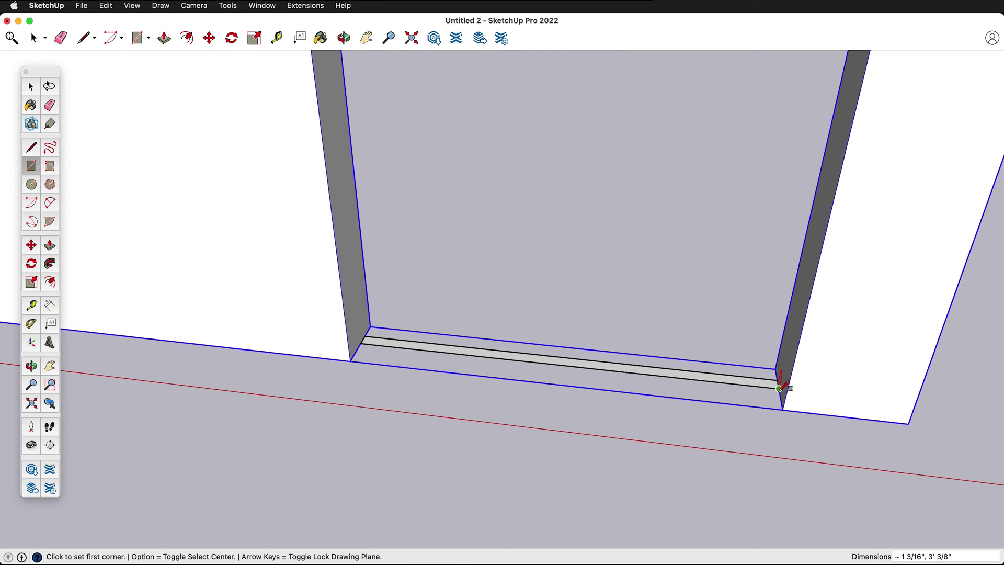
Pull the floor strip up to the door head to form the door slab
{"action": "key", "text": "p"}
{"action": "left_click", "coordinate": [724, 386]}
{"action": "scroll", "coordinate": [659, 340], "scroll_direction": "down", "scroll_amount": 4}
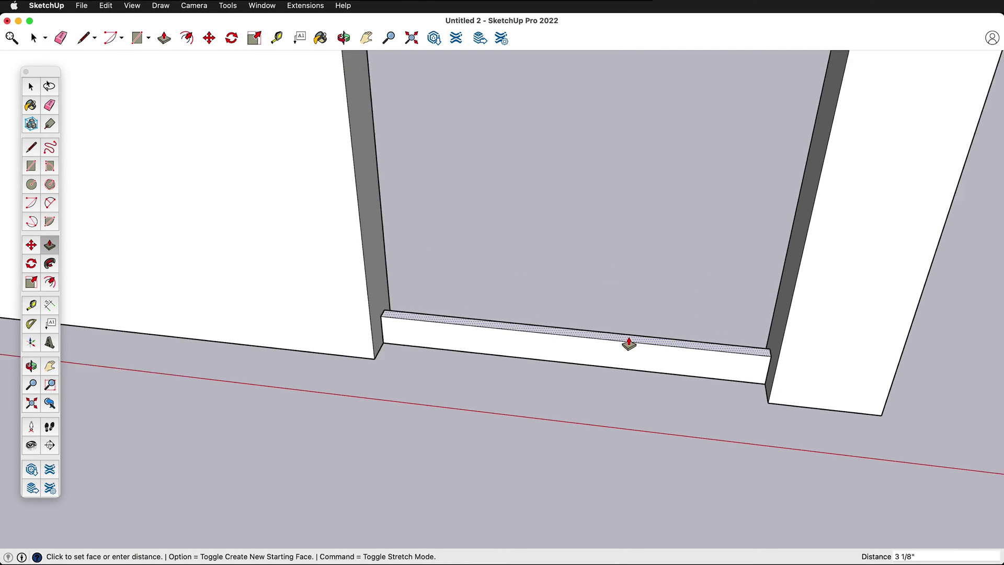
{"action": "scroll", "coordinate": [623, 349], "scroll_direction": "down", "scroll_amount": 6}
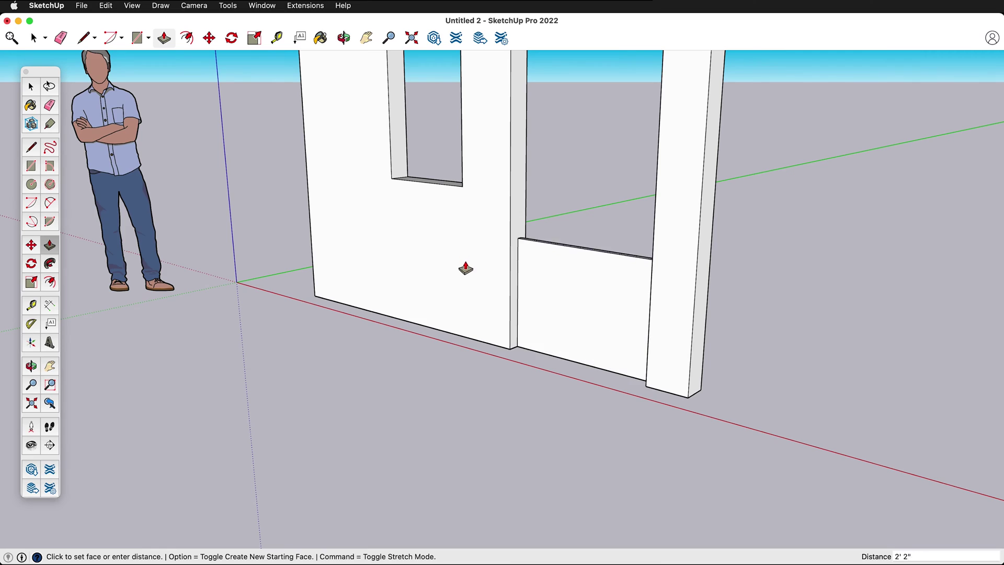
{"action": "middle_click_drag", "start_coordinate": [533, 394], "coordinate": [522, 209]}
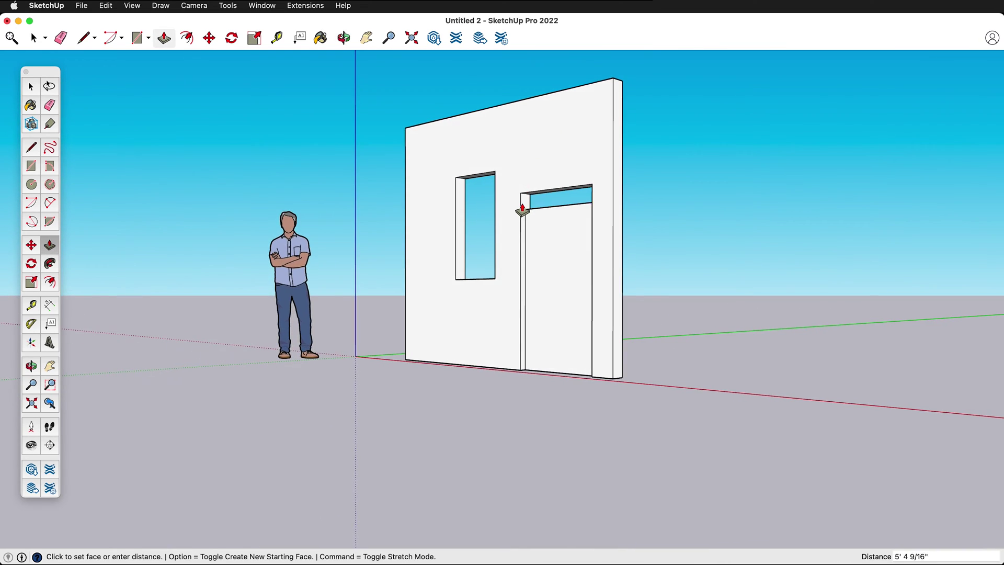
{"action": "scroll", "coordinate": [525, 202], "scroll_direction": "up", "scroll_amount": 5}
{"action": "left_click", "coordinate": [533, 188]}
{"action": "scroll", "coordinate": [594, 233], "scroll_direction": "down", "scroll_amount": 5}
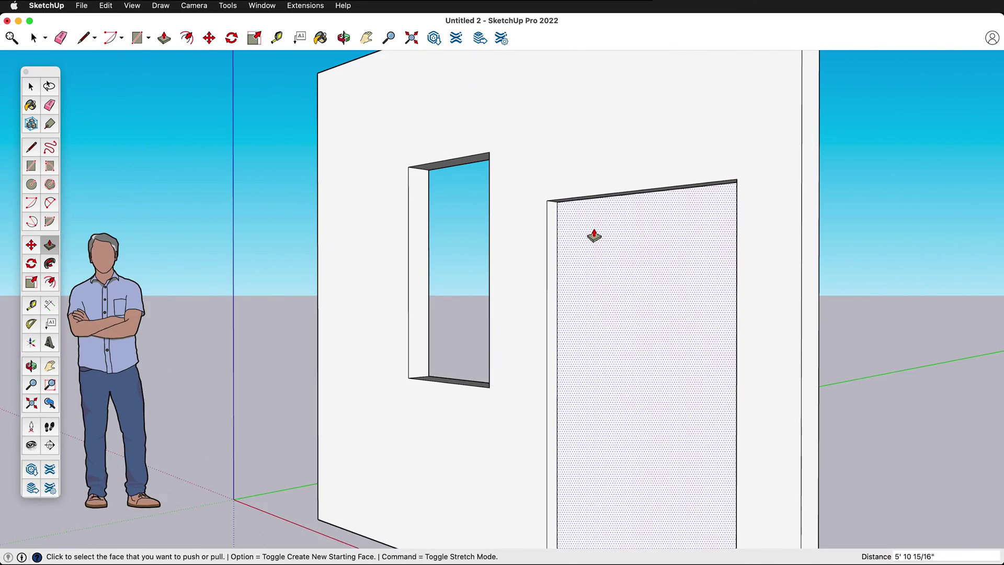
{"action": "middle_click_drag", "start_coordinate": [631, 245], "coordinate": [830, 417]}
{"action": "key", "text": "space"}
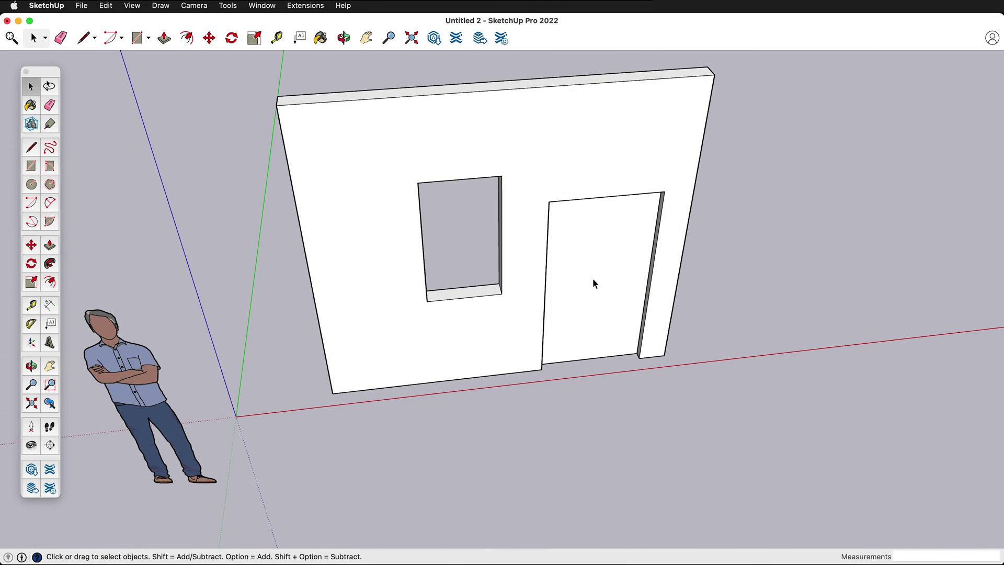
Select the door slab's face and make it its own group, then view it from behind
{"action": "left_click", "coordinate": [611, 244]}
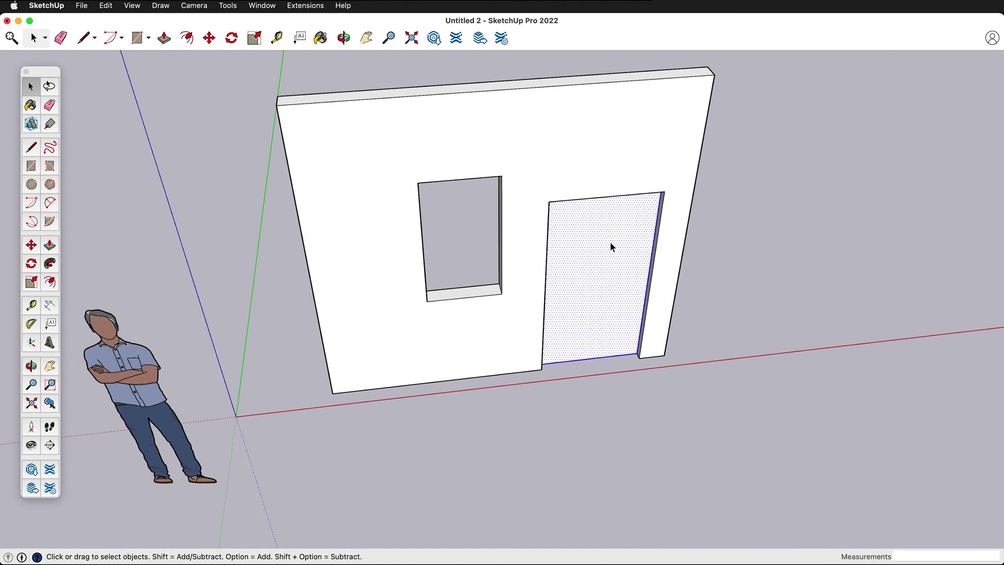
{"action": "key", "text": "Escape"}
{"action": "middle_click_drag", "start_coordinate": [608, 242], "coordinate": [489, 444]}
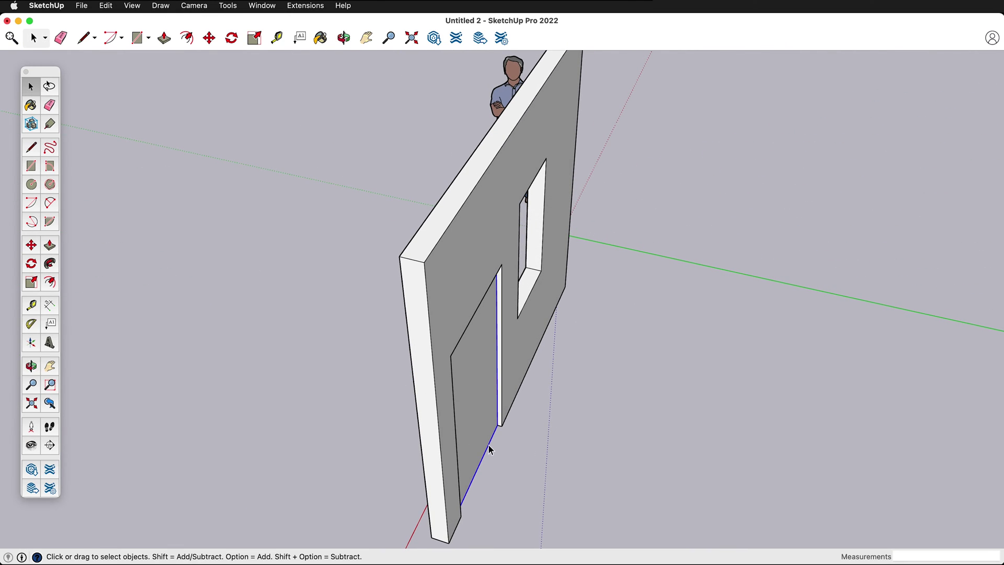
{"action": "middle_click_drag", "start_coordinate": [515, 374], "coordinate": [455, 255]}
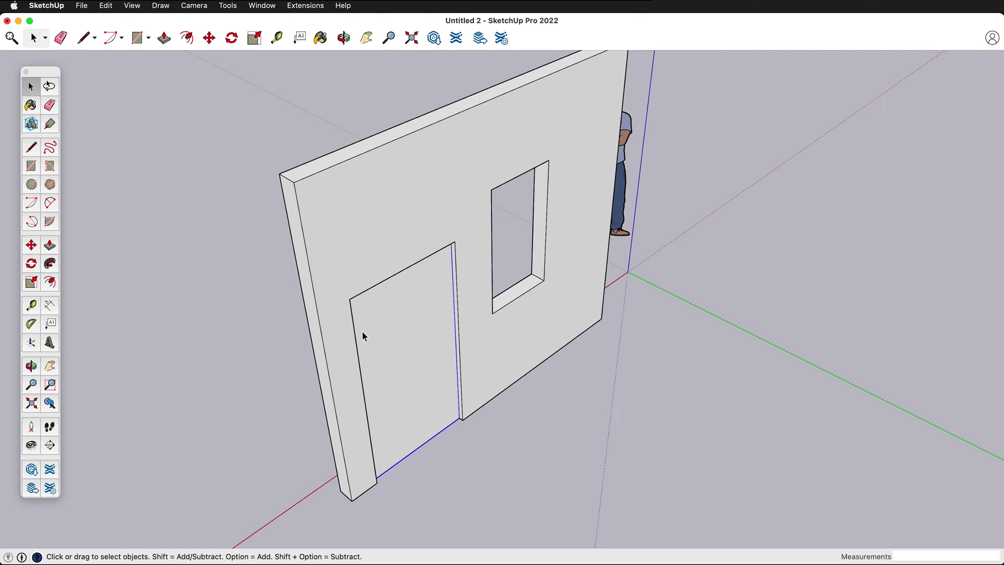
Rotate the door slab 45° about its bottom corner and inspect it from several angles
{"action": "left_click", "coordinate": [31, 265]}
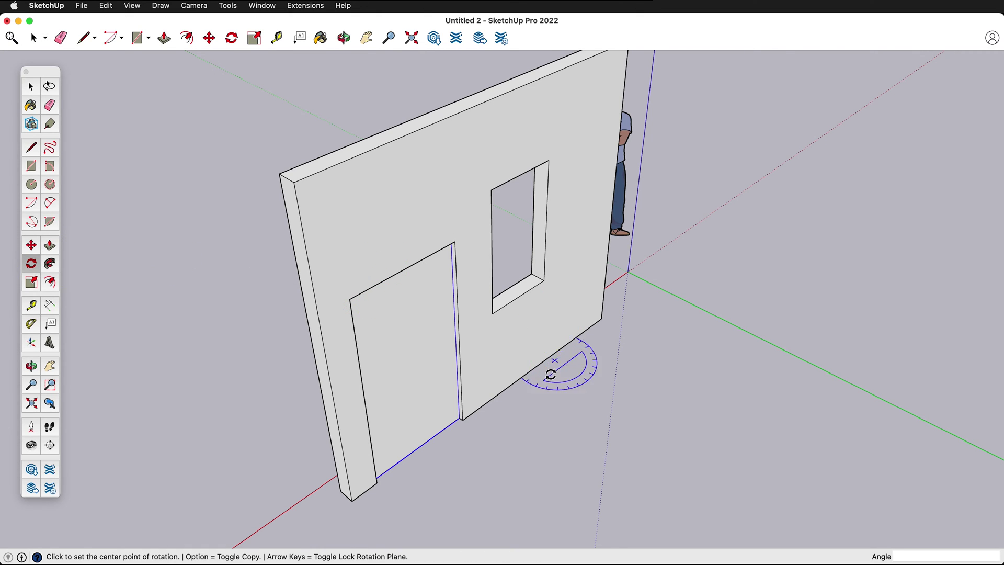
{"action": "left_click", "coordinate": [458, 417]}
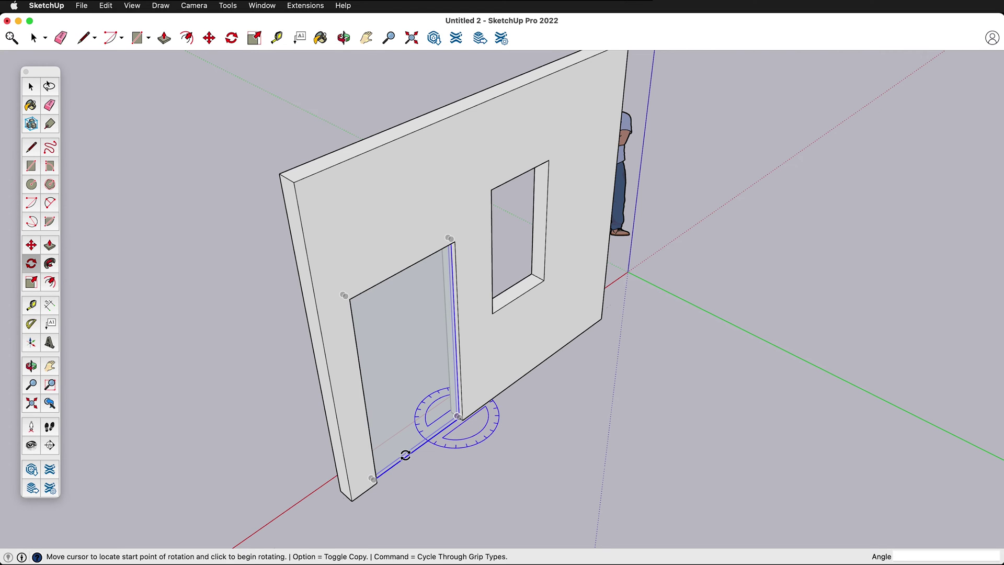
{"action": "left_click", "coordinate": [405, 455]}
{"action": "left_click", "coordinate": [451, 458]}
{"action": "middle_click_drag", "start_coordinate": [451, 458], "coordinate": [674, 358]}
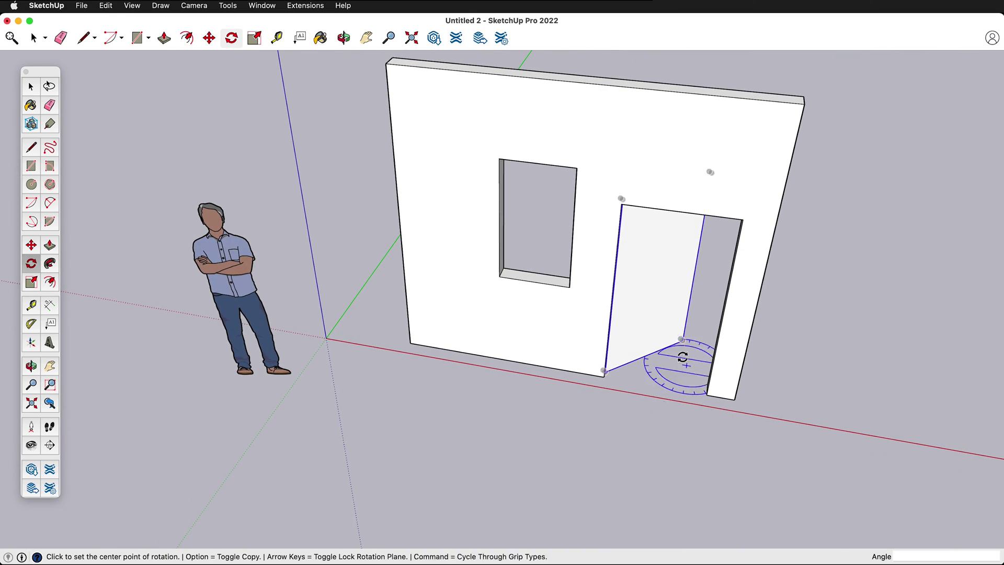
{"action": "middle_click_drag", "start_coordinate": [579, 388], "coordinate": [302, 260]}
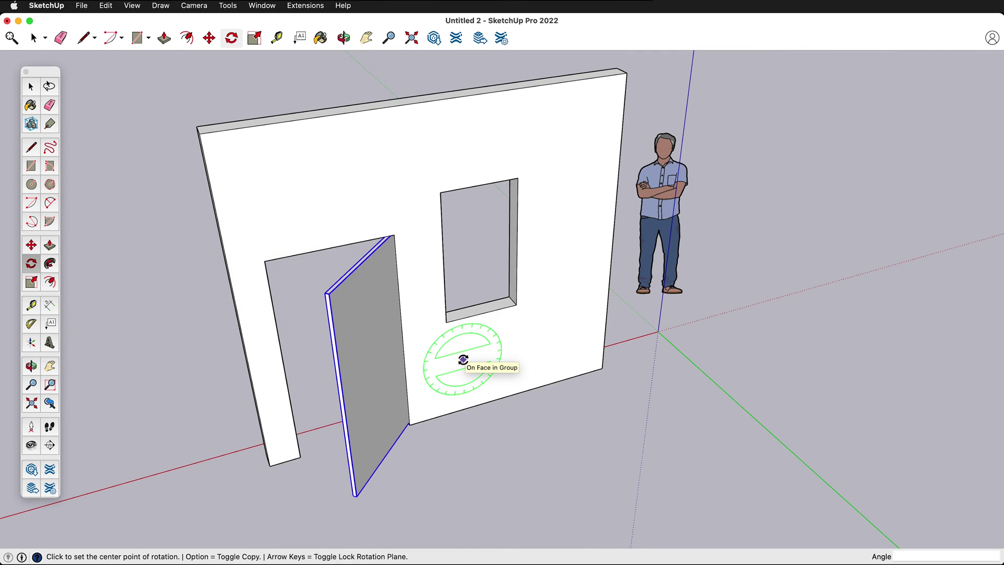
{"action": "scroll", "coordinate": [370, 259], "scroll_direction": "down", "scroll_amount": 3}
{"action": "middle_click_drag", "start_coordinate": [369, 262], "coordinate": [539, 298]}
{"action": "middle_click_drag", "start_coordinate": [538, 320], "coordinate": [785, 253]}
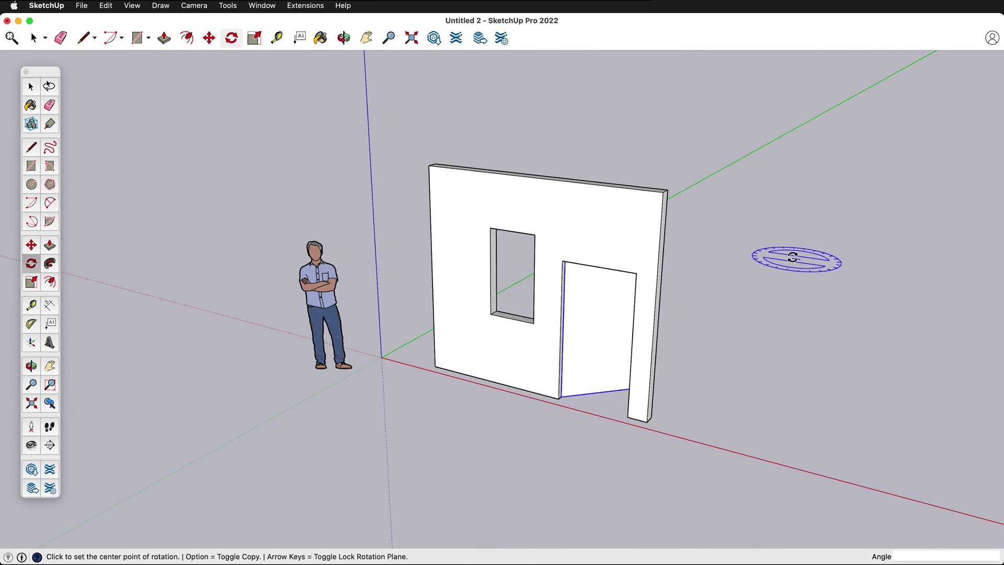